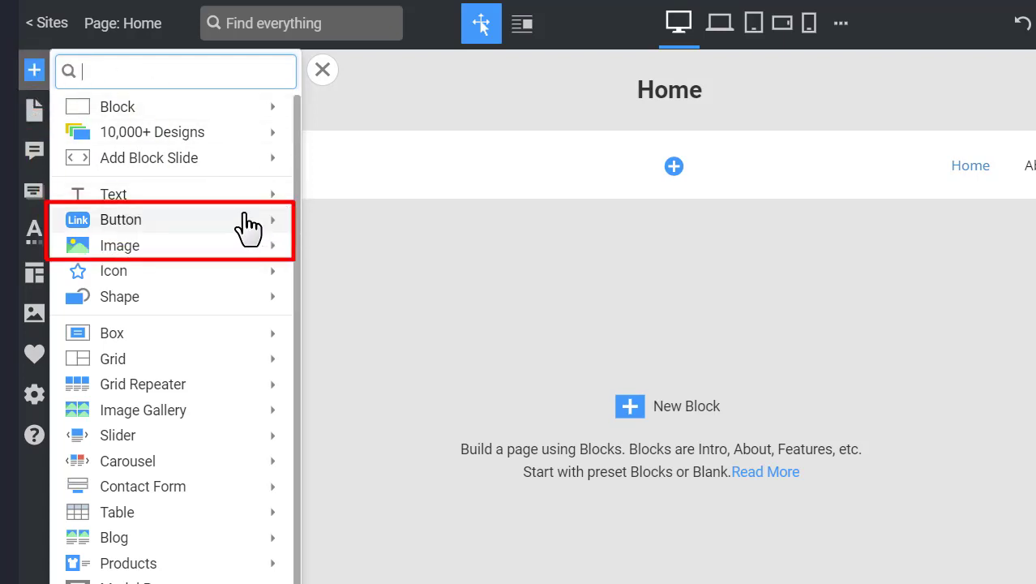
- Insert the plain blue Hyperlink preset into the block and align it to the horizontal center and vertical middle
mouse_move(262, 234)
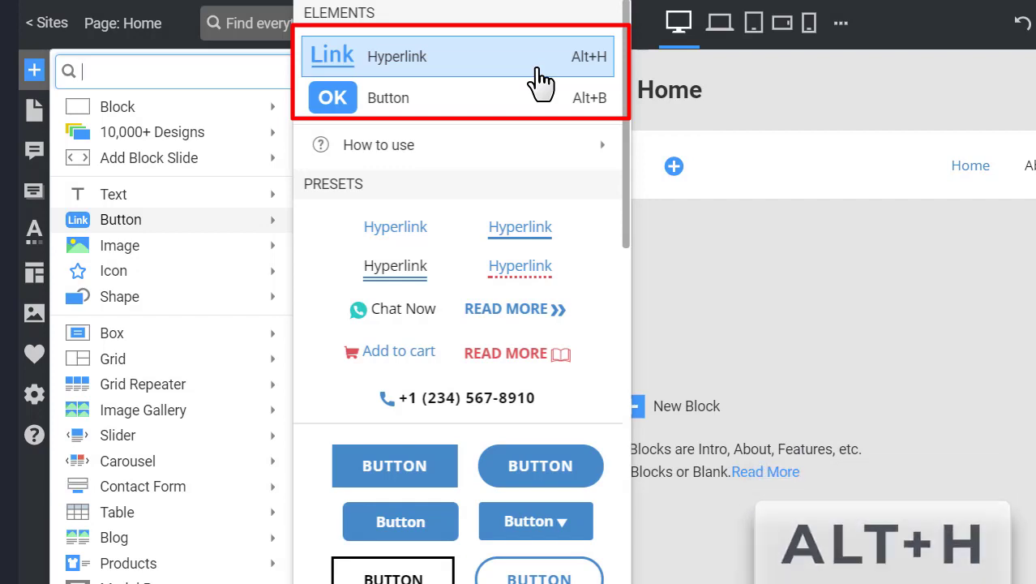
left_click(414, 239)
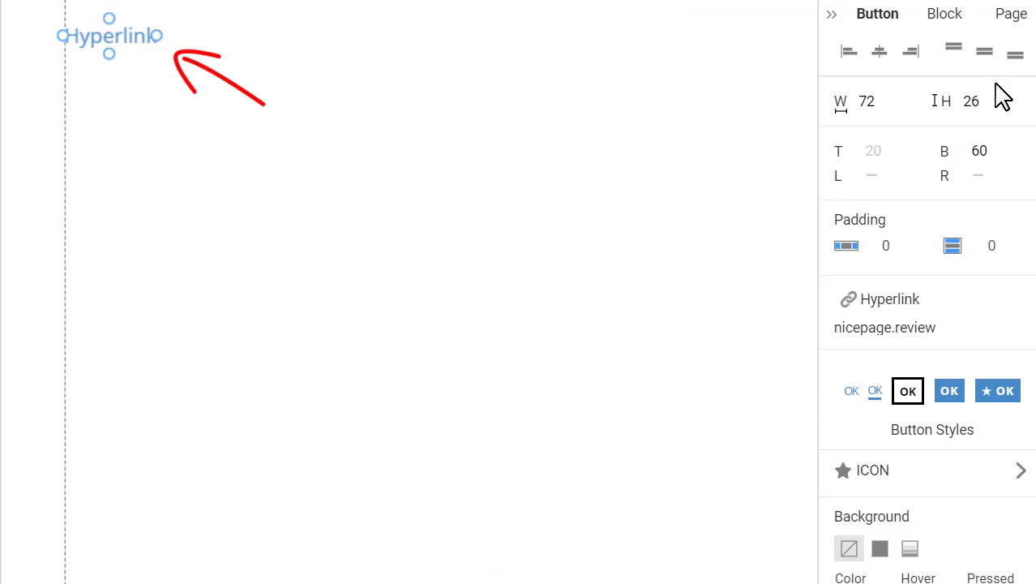
mouse_move(868, 51)
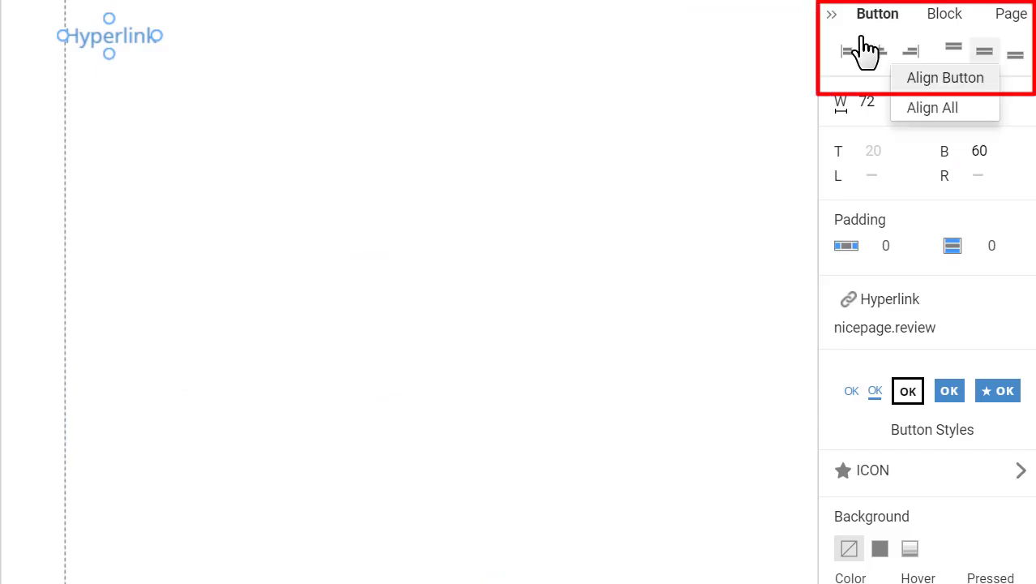
left_click(882, 73)
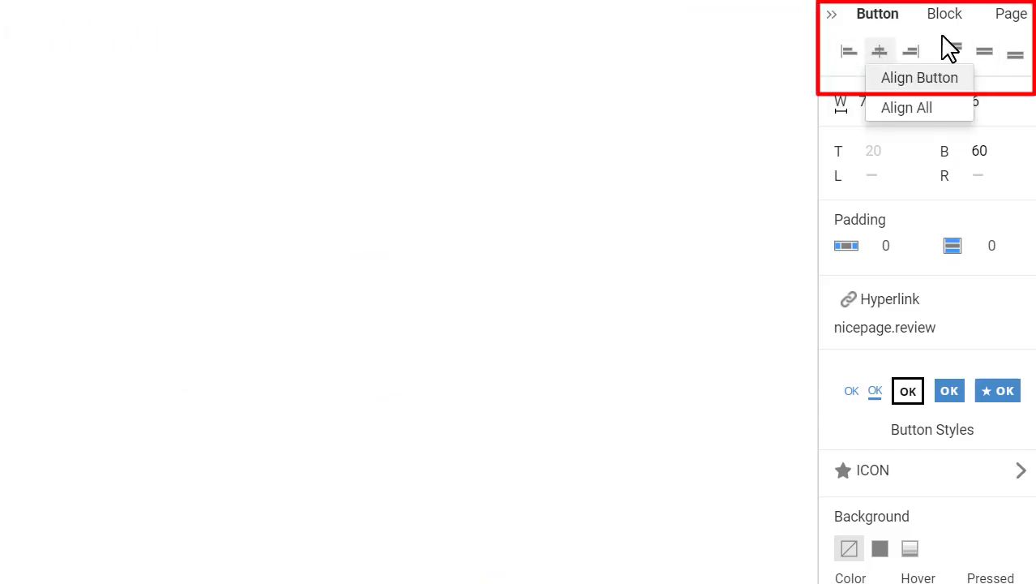
left_click(988, 58)
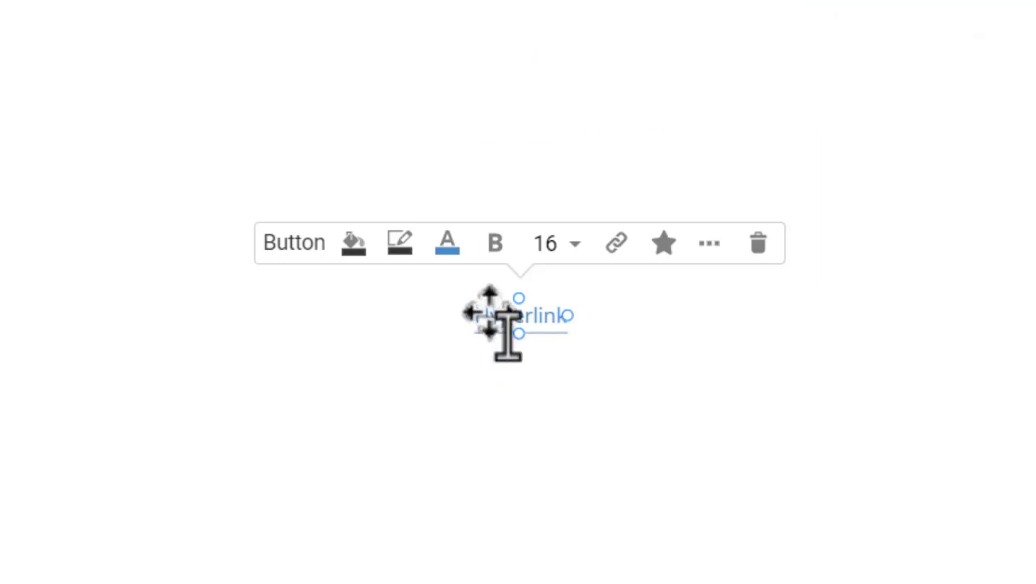
- Move the hyperlink up to about 204 px from the block's upper edge and replace its text with "Learn more"
mouse_move(489, 315)
left_mouse_down()
mouse_move(564, 382)
mouse_move(324, 269)
mouse_move(551, 273)
mouse_move(492, 270)
left_mouse_up()
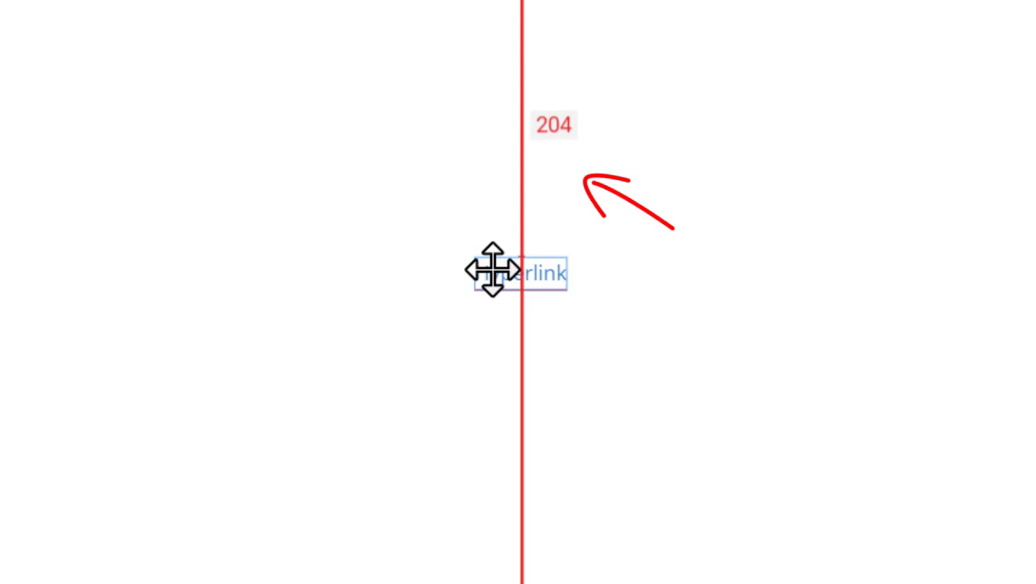
double_click(555, 290)
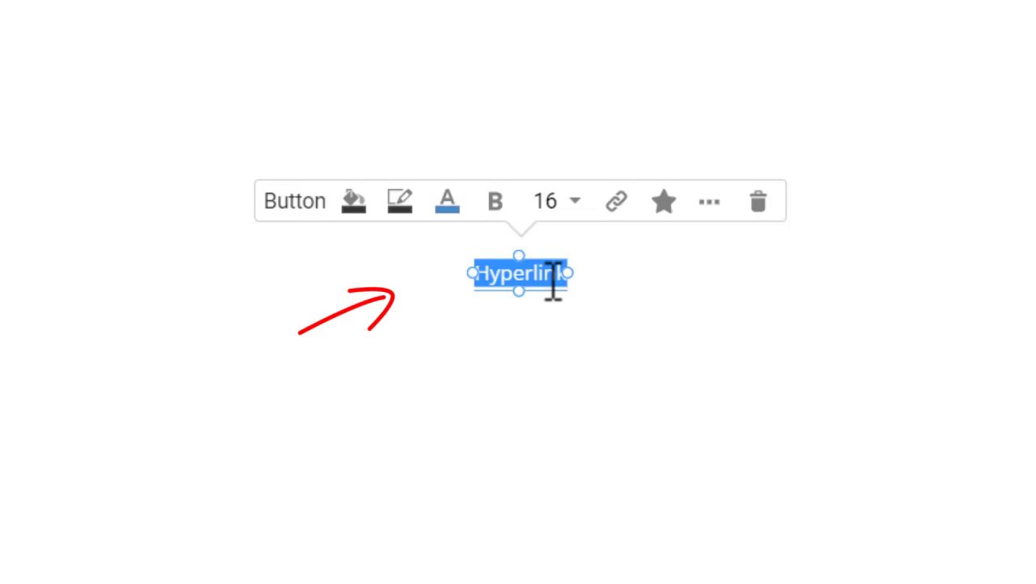
key("BackSpace")
type("Le")
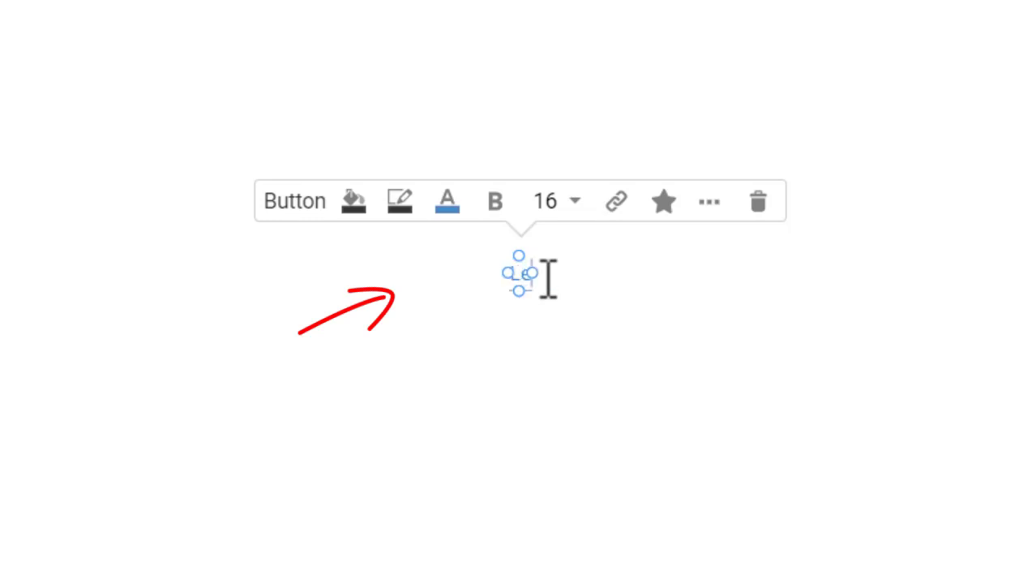
type("arn more")
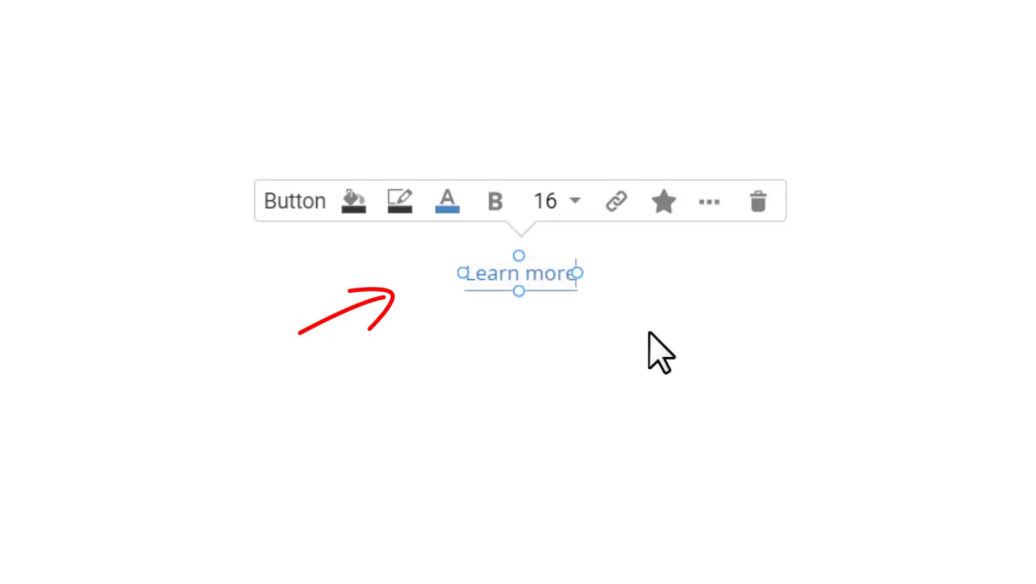
- Set the link's text color to red for Mouse Hover and teal for Mouse Pressed
left_click(447, 202)
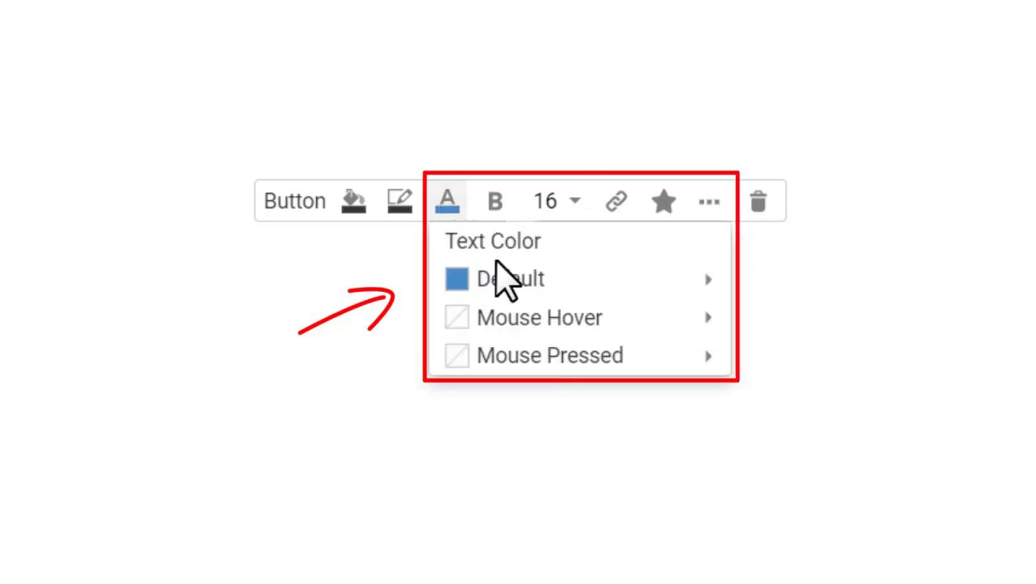
left_click(546, 327)
left_click(895, 378)
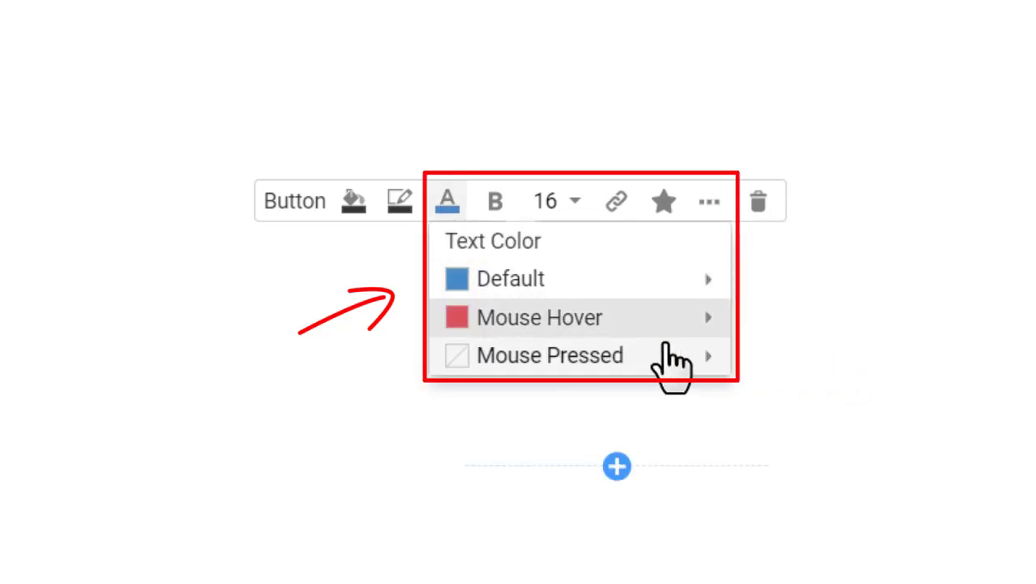
left_click(643, 367)
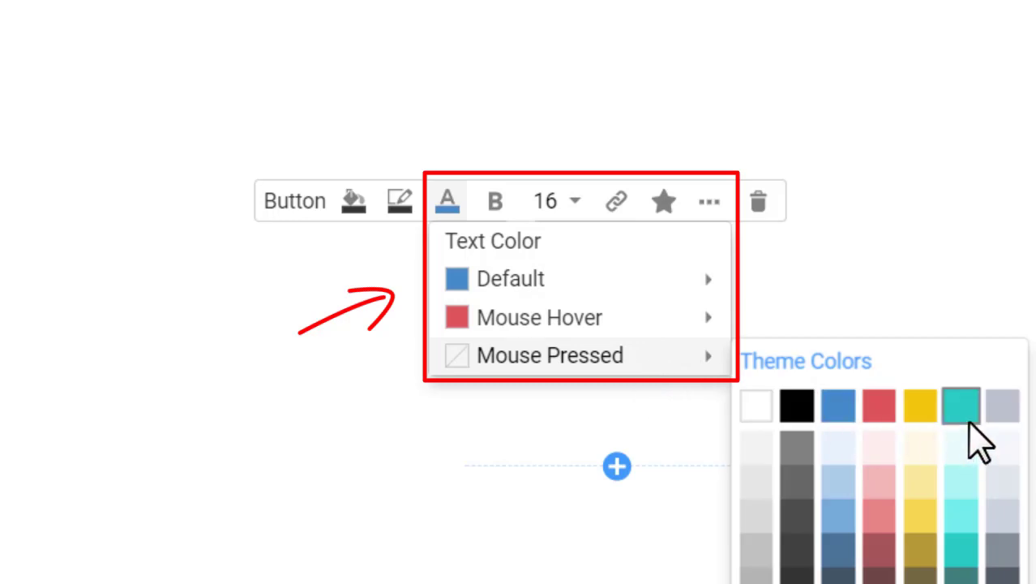
left_click(969, 420)
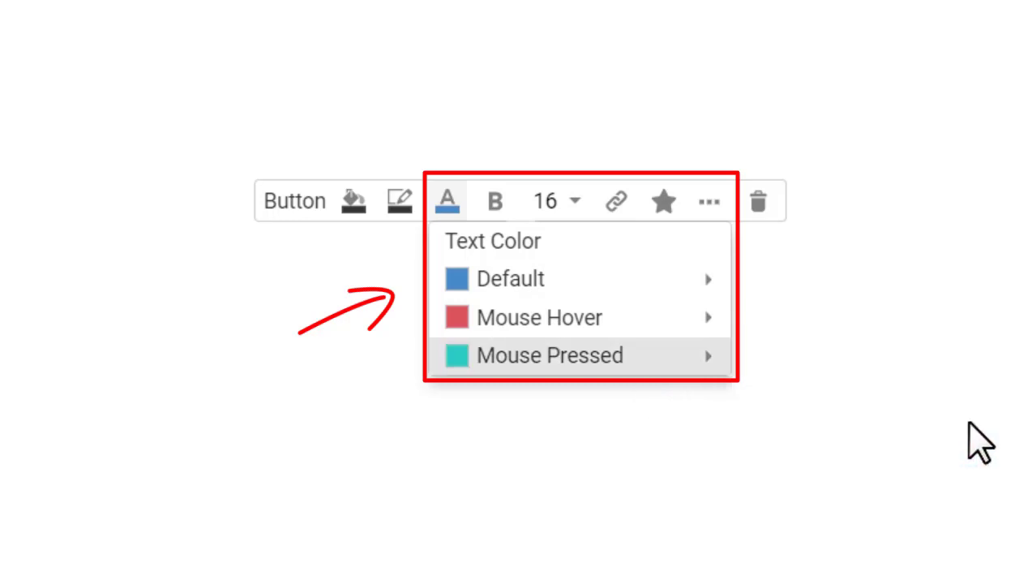
- Make the "Learn more" link text bold and set its font size to 30
left_click(508, 209)
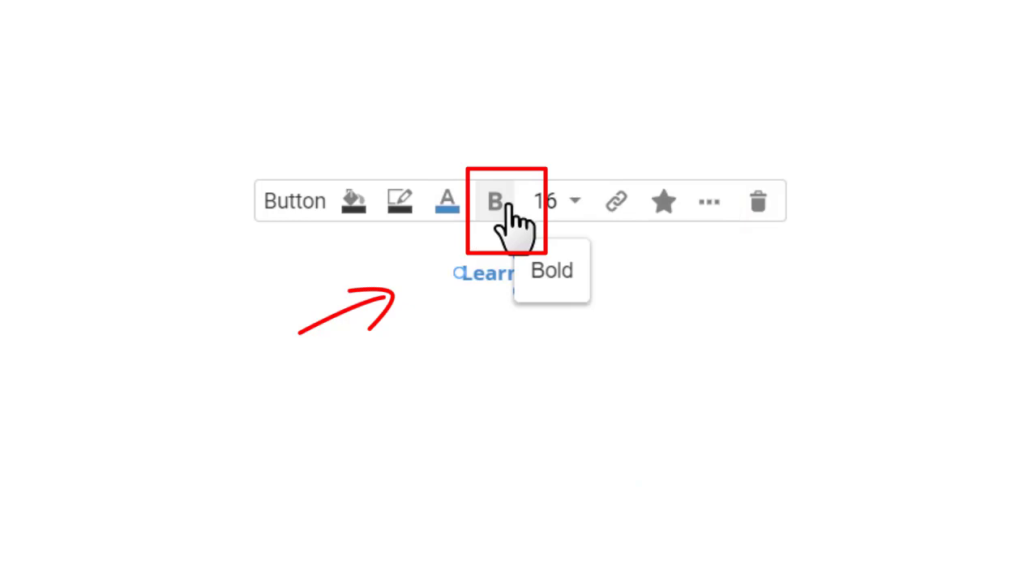
left_click(573, 212)
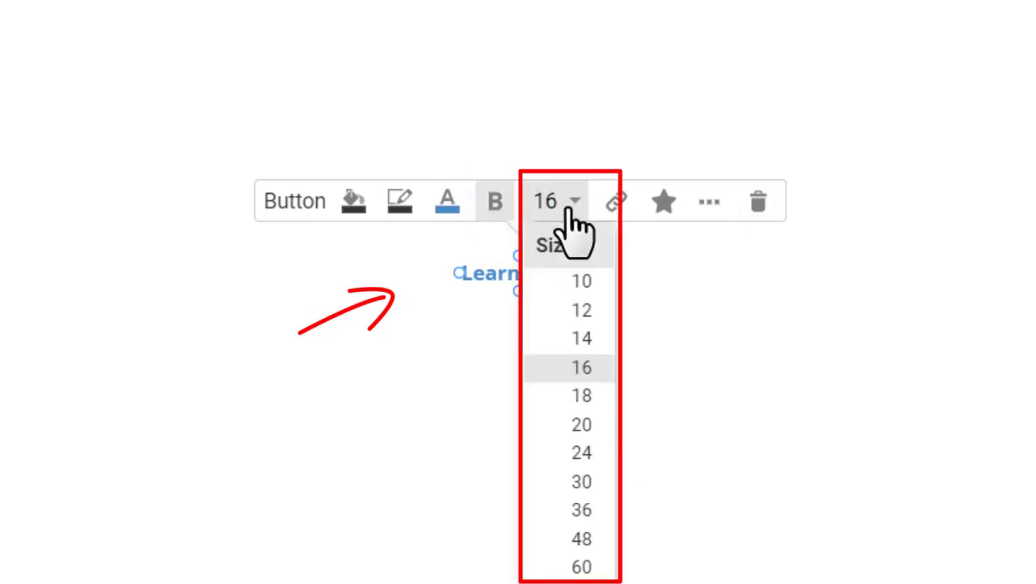
left_click(599, 481)
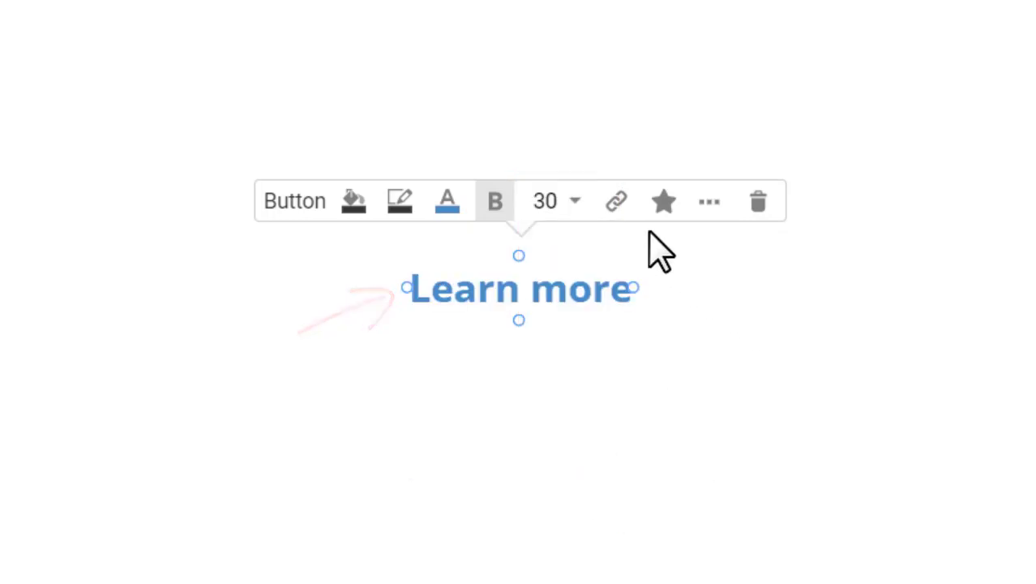
- Review the link type, label and address in the "Learn more" link settings and accept them
left_click(618, 204)
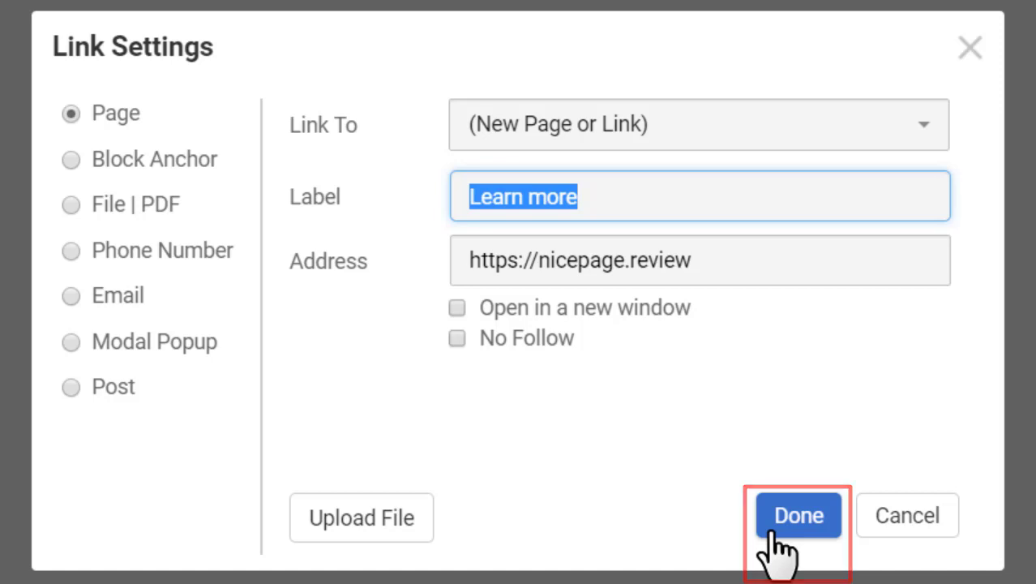
left_click(798, 516)
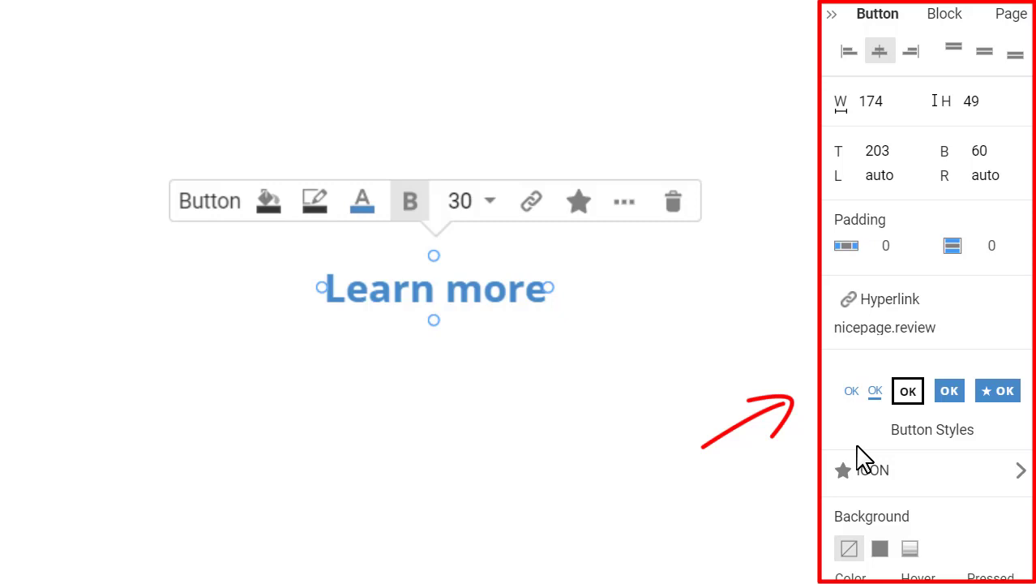
- Try the filled blue button style on the link and switch it back to the hyperlink style
left_click(961, 398)
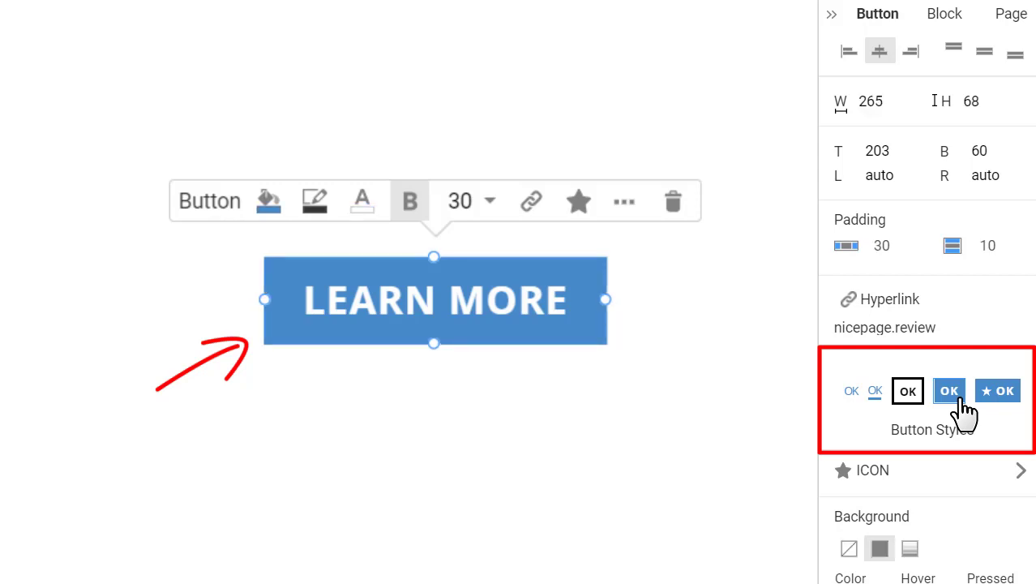
left_click(851, 393)
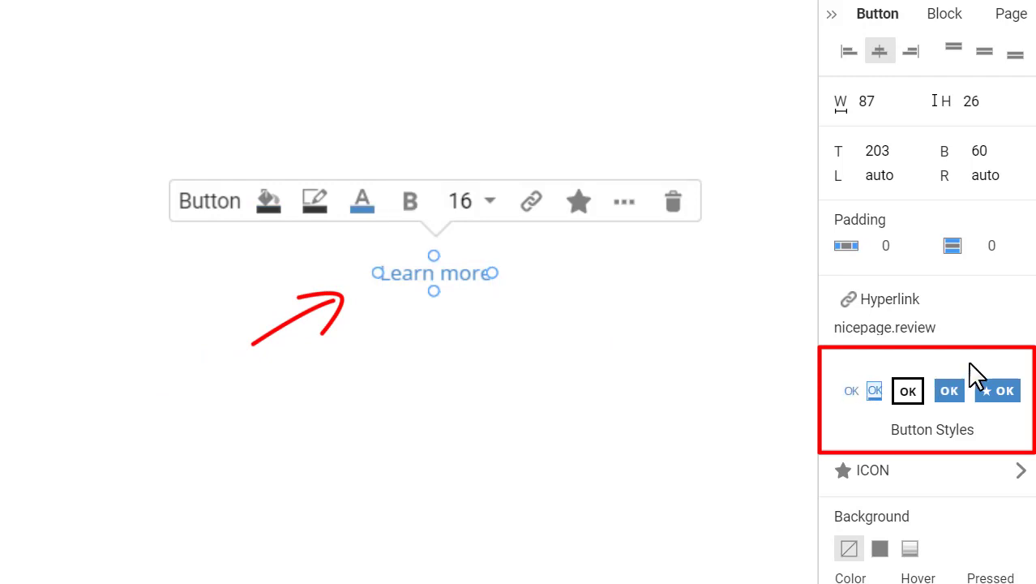
- Set the link's font size to 30 and make its text italic and bold
scroll(972, 370, "down", 6)
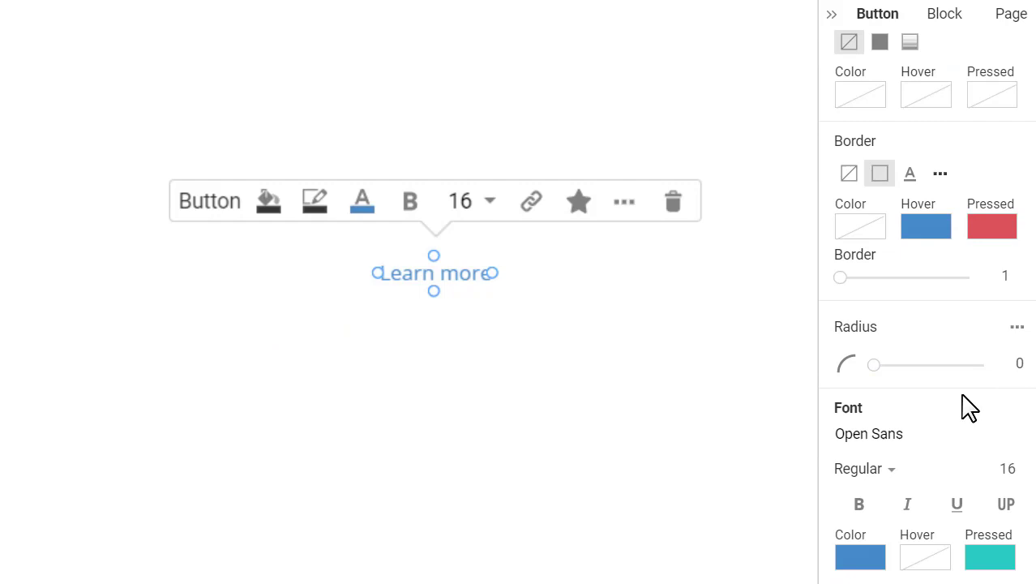
left_click(1010, 470)
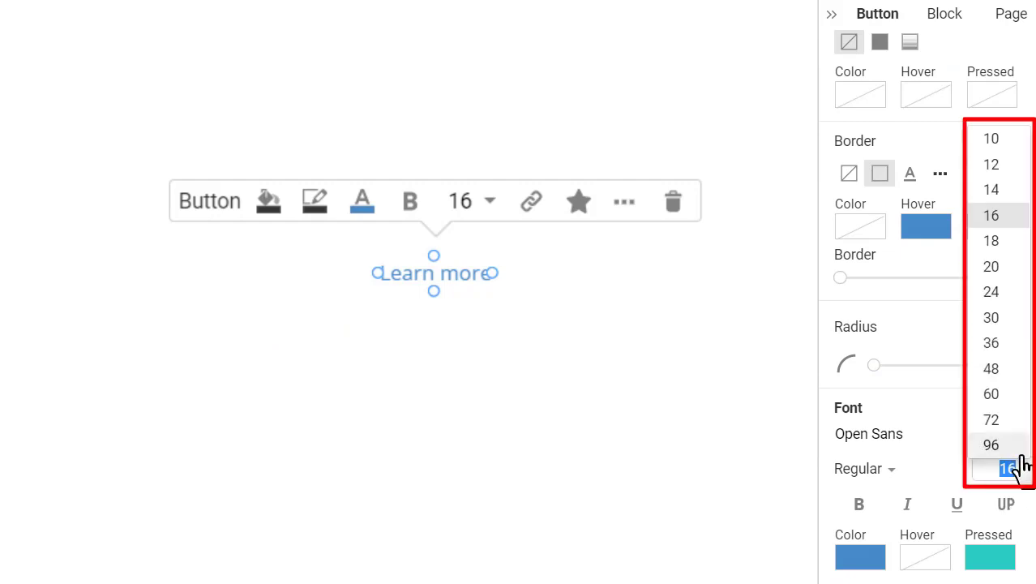
left_click(991, 318)
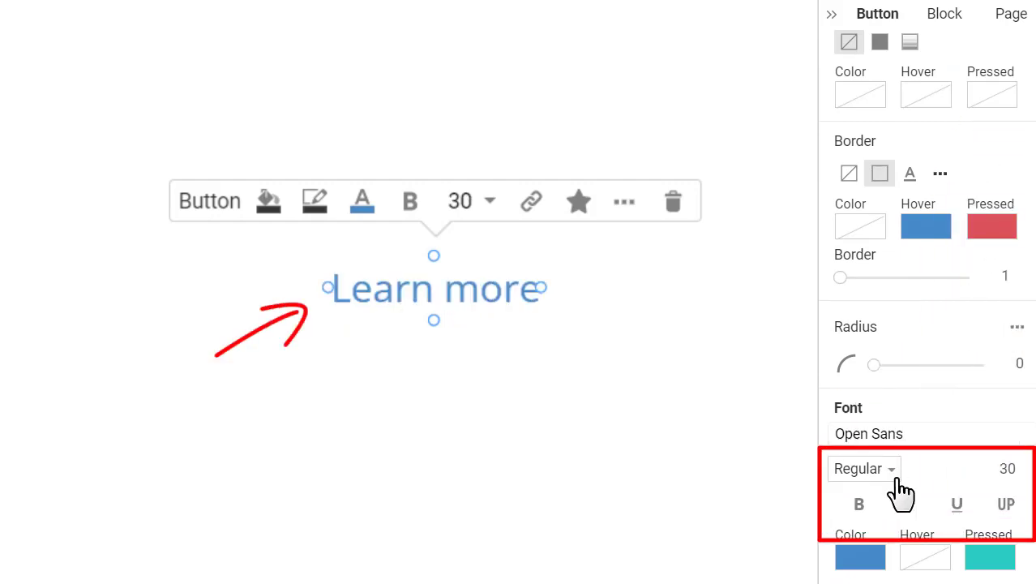
left_click(907, 510)
left_click(860, 505)
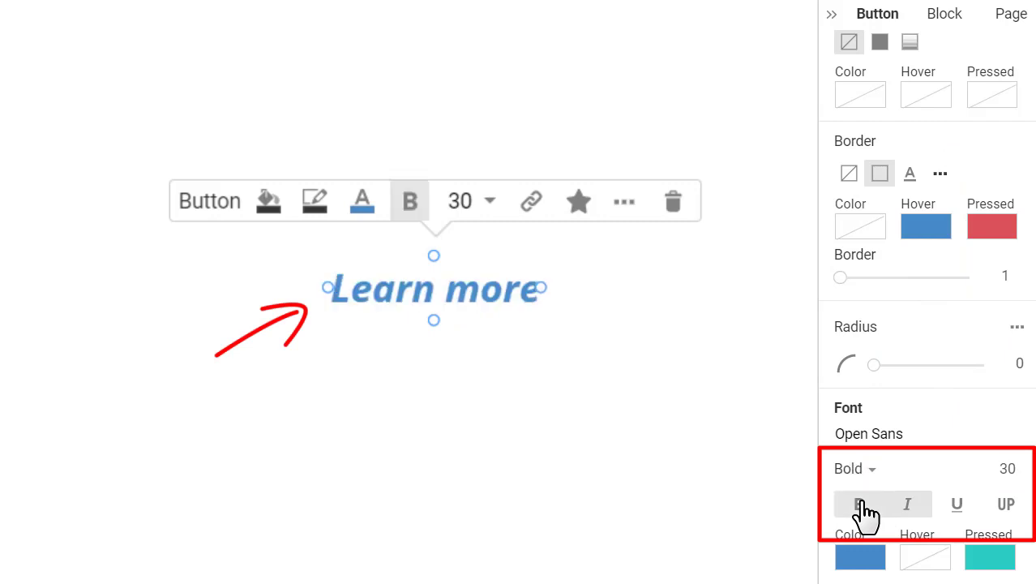
- Change the link's font family to Georgia
scroll(936, 390, "down", 1)
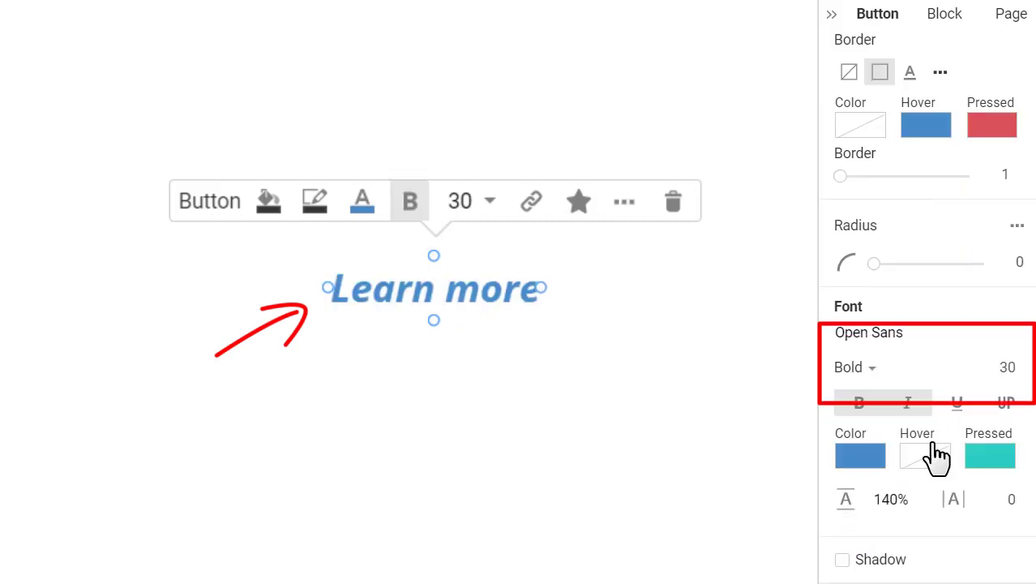
left_click(939, 334)
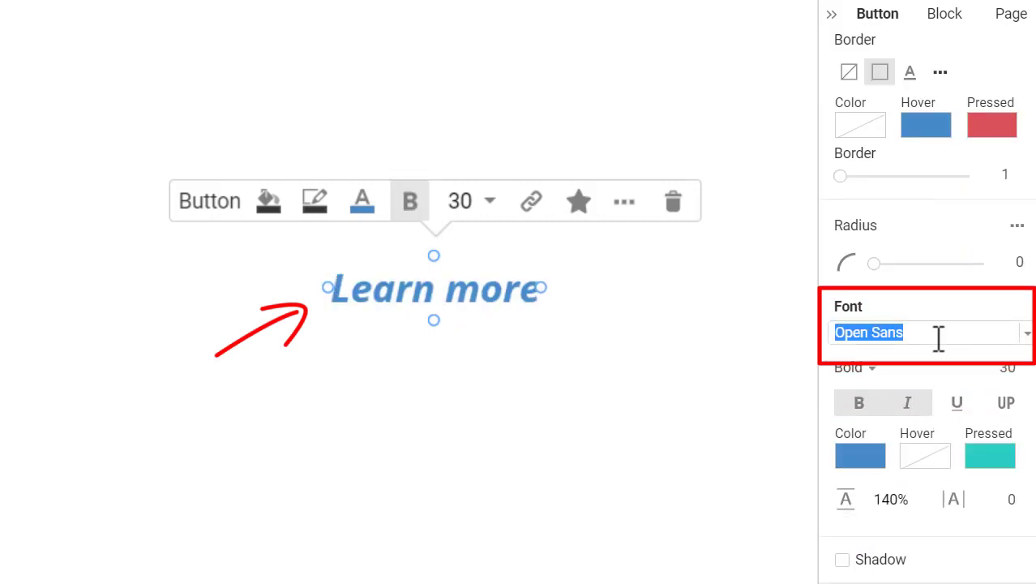
left_click(1027, 334)
left_click(1027, 334)
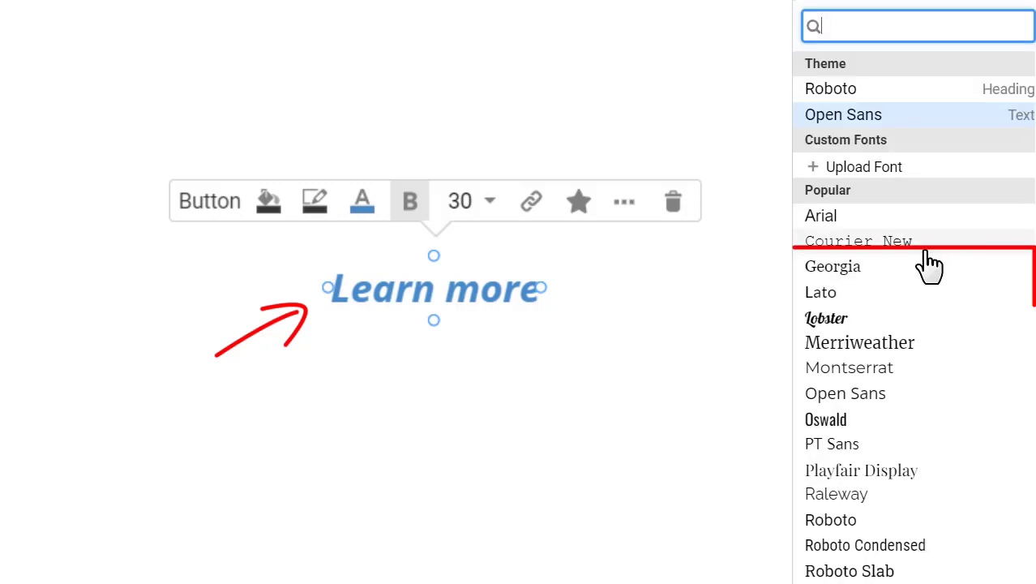
left_click(857, 279)
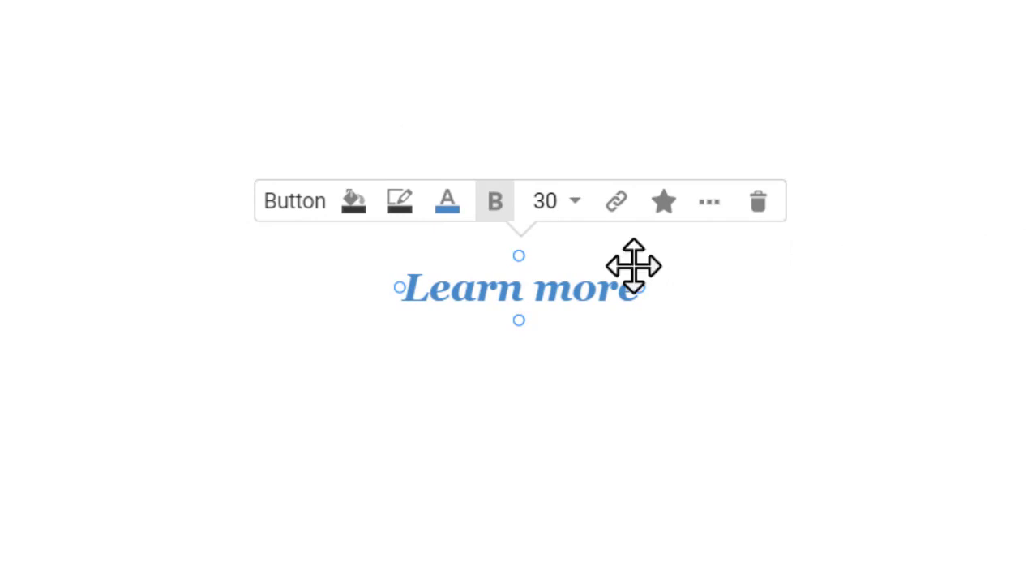
- Search the icon library for "book" and add the outlined open-book icon to the "Learn more" link
double_click(578, 290)
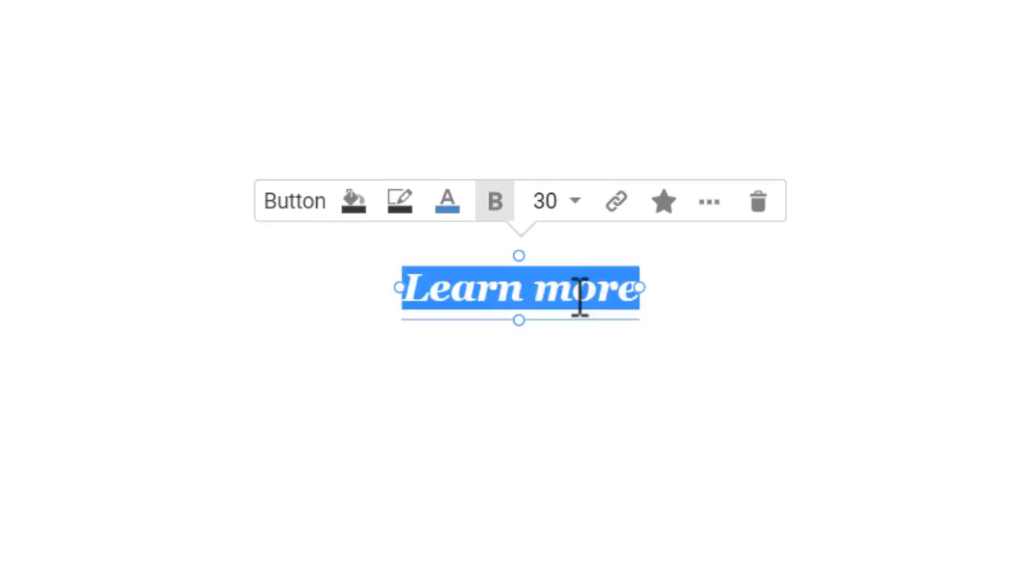
left_click(677, 213)
type("book")
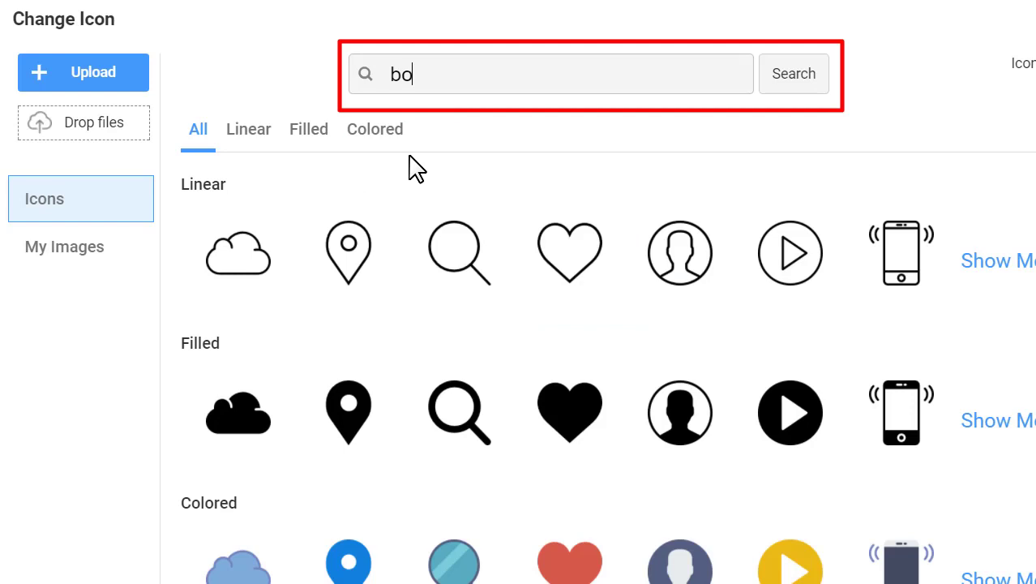
left_click(777, 81)
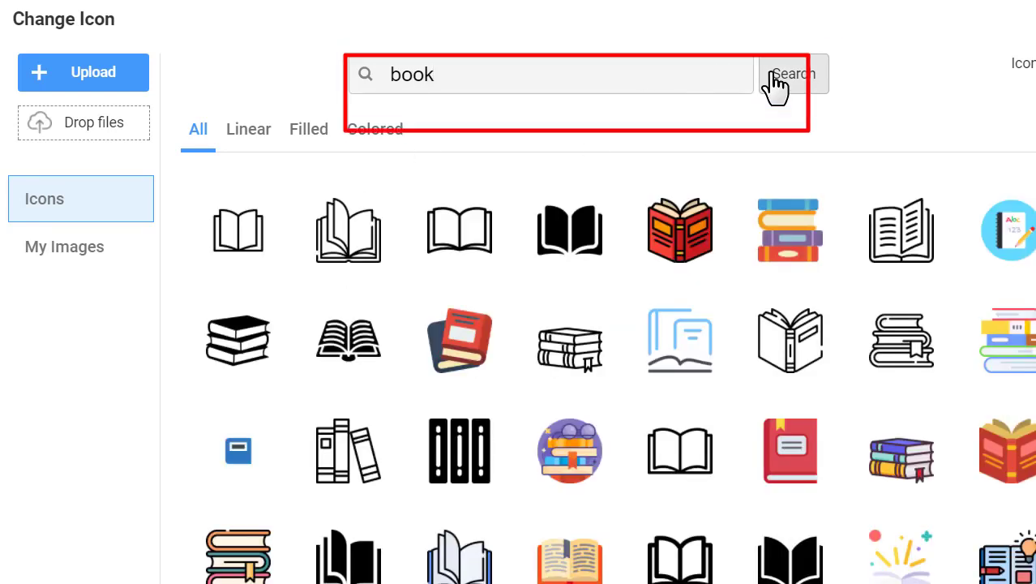
left_click(433, 235)
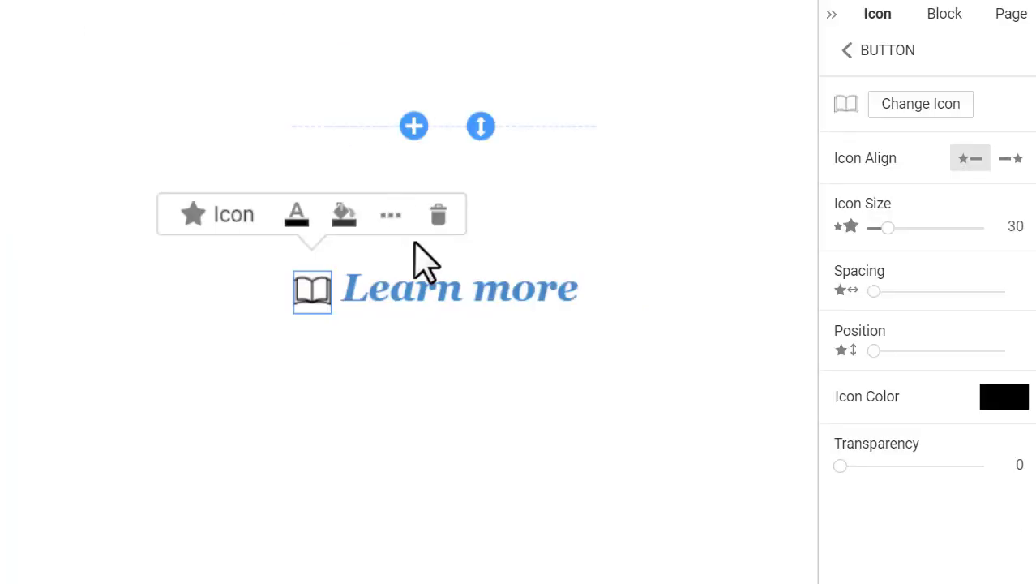
- Enlarge the link's book icon to a size of 41
left_click_drag(413, 261, 412, 272)
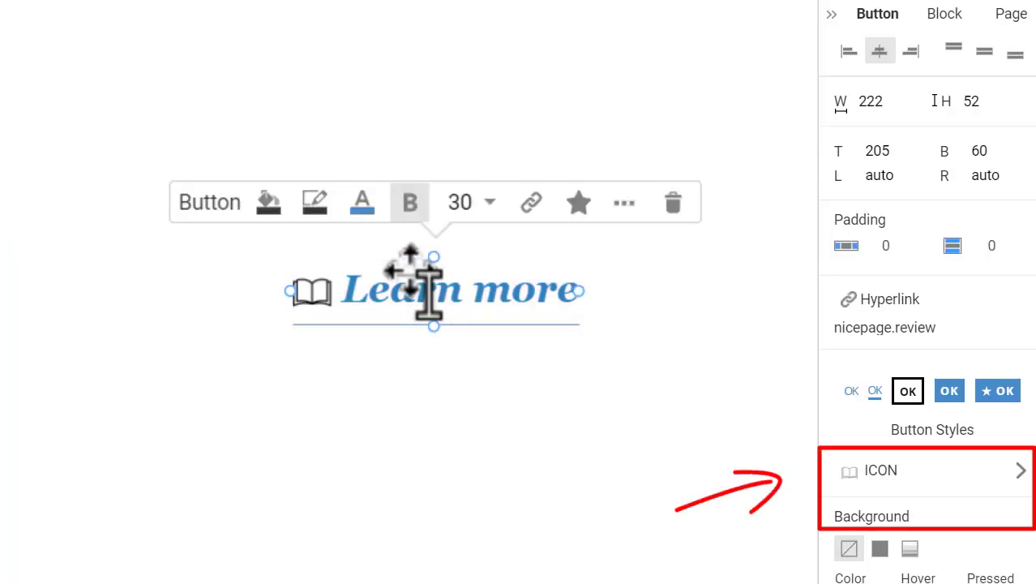
left_click(878, 486)
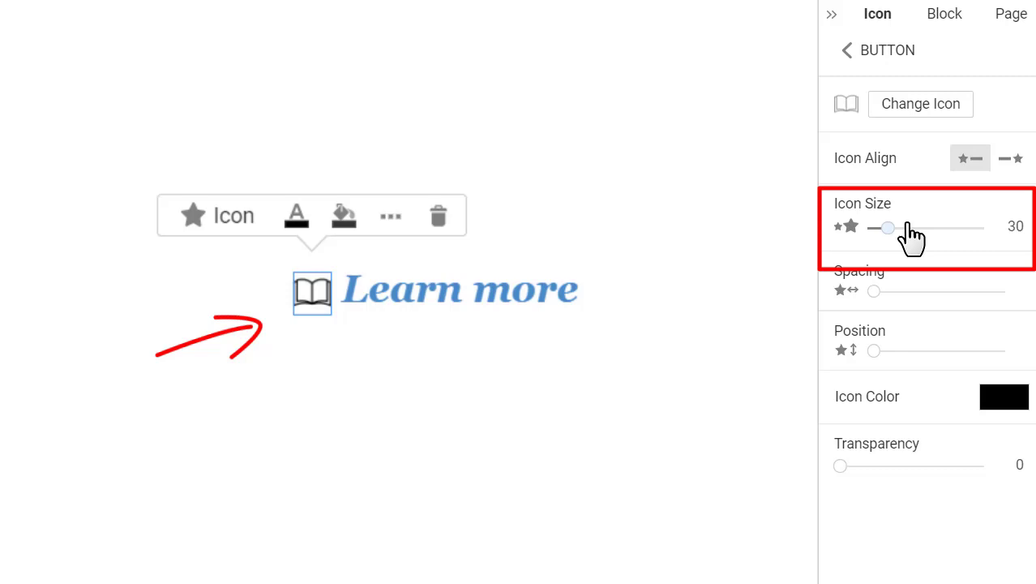
left_click_drag(889, 229, 895, 231)
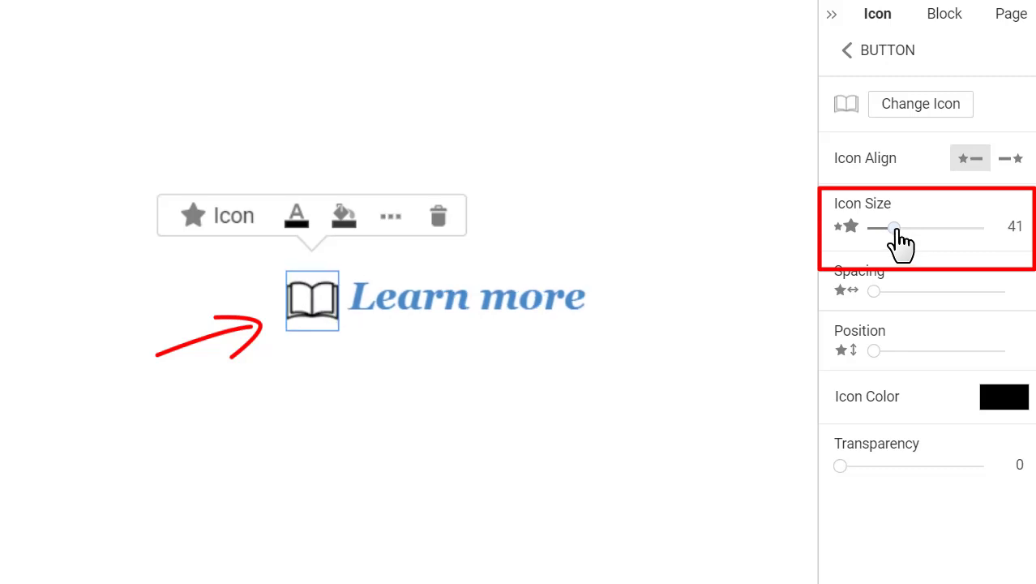
- Set the link's book icon size to 40 and its color to the theme's blue
left_click(1014, 225)
key("BackSpace")
type("40")
left_click(1006, 399)
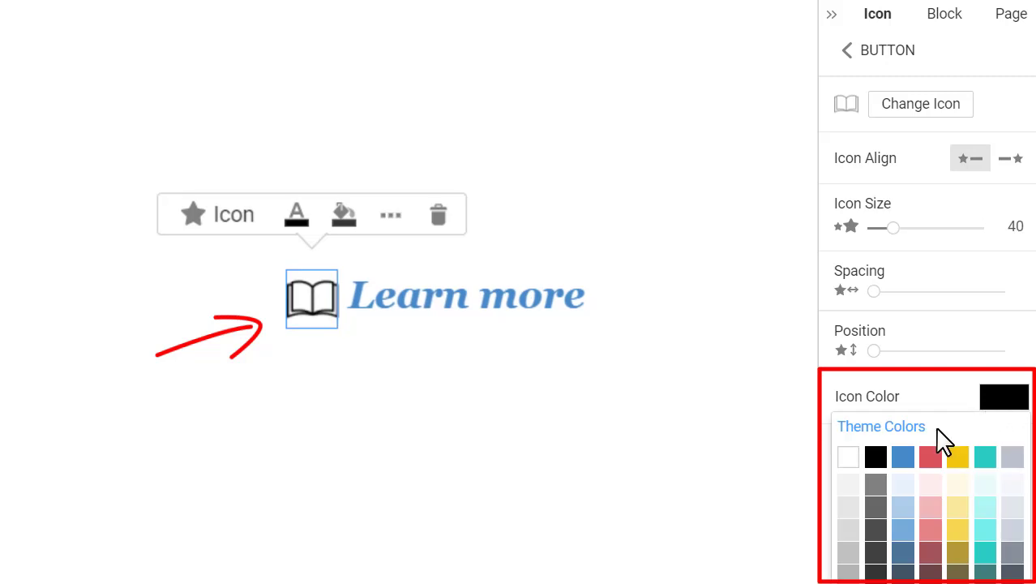
left_click(903, 458)
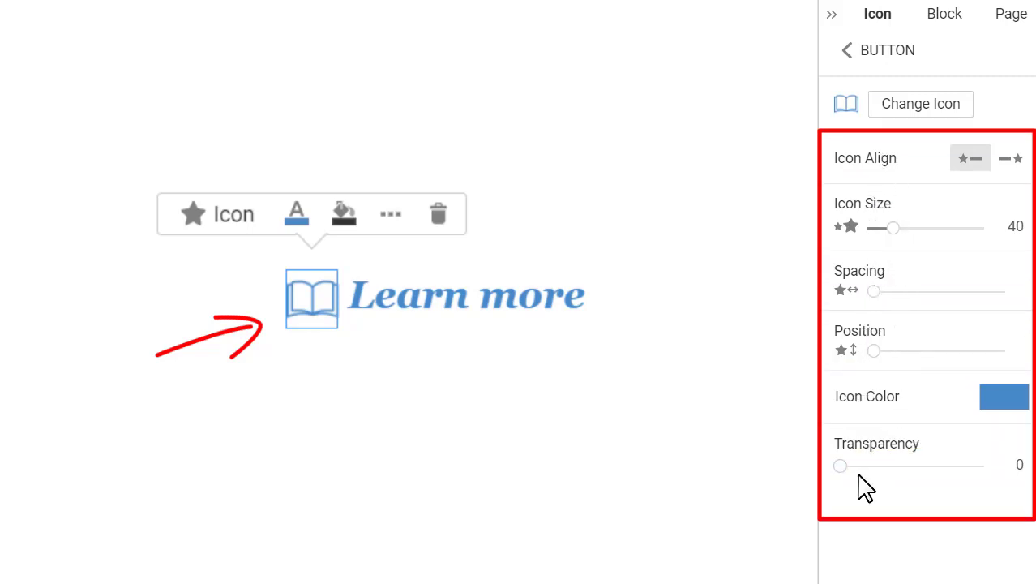
mouse_move(841, 466)
left_mouse_down()
mouse_move(855, 466)
mouse_move(840, 465)
left_mouse_up()
left_click(890, 55)
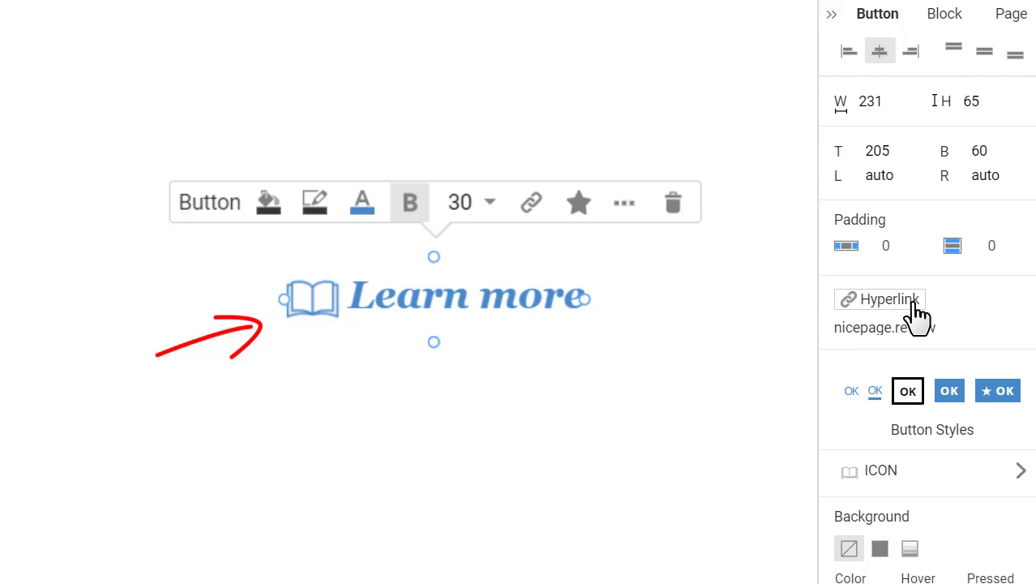
- Try the font underline on the "Learn more" text and switch it back off
scroll(917, 313, "down", 8)
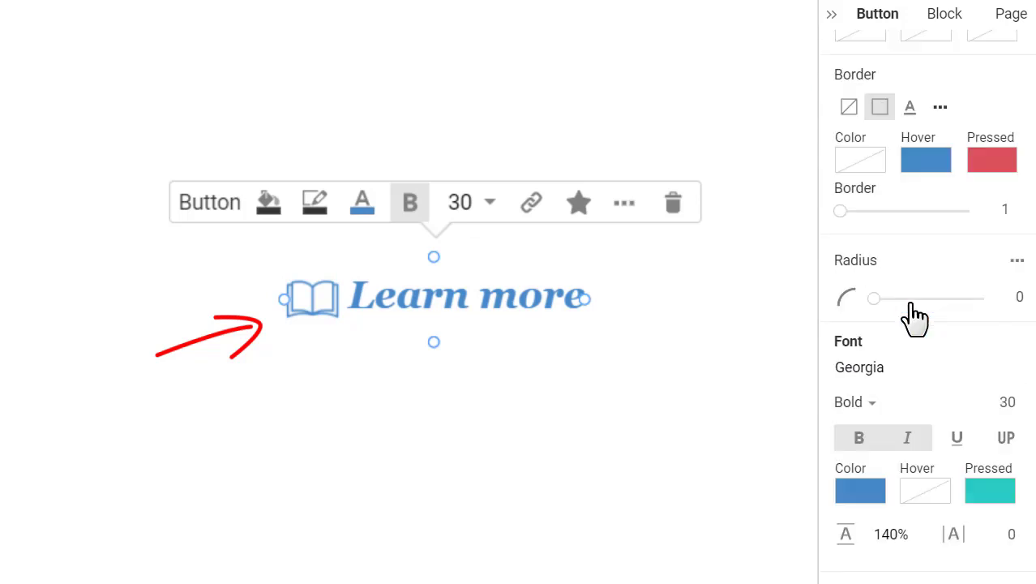
left_click(965, 353)
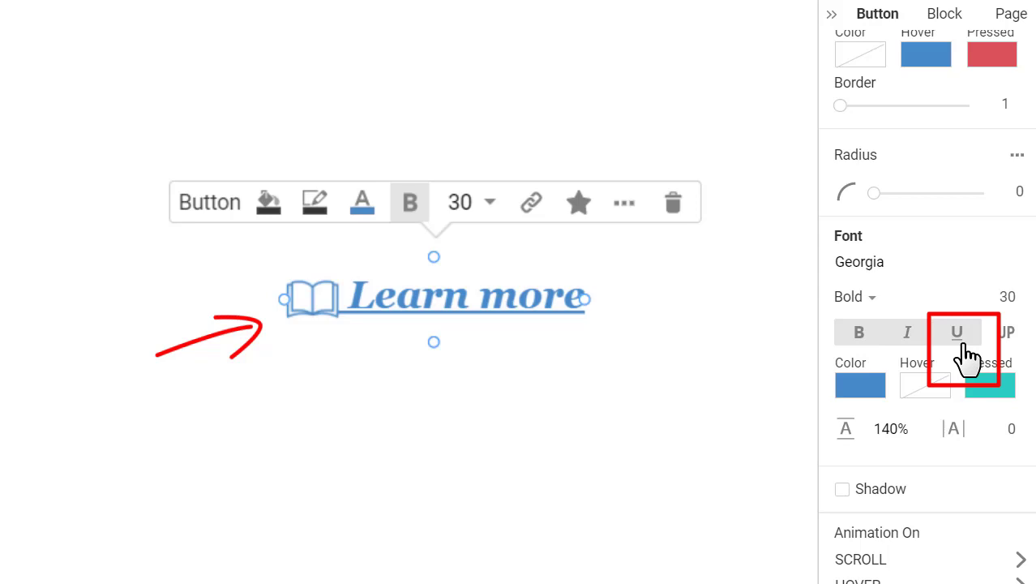
left_click(965, 353)
- Change the link's border type to underline, with a red hover color and a teal pressed color
scroll(963, 352, "up", 4)
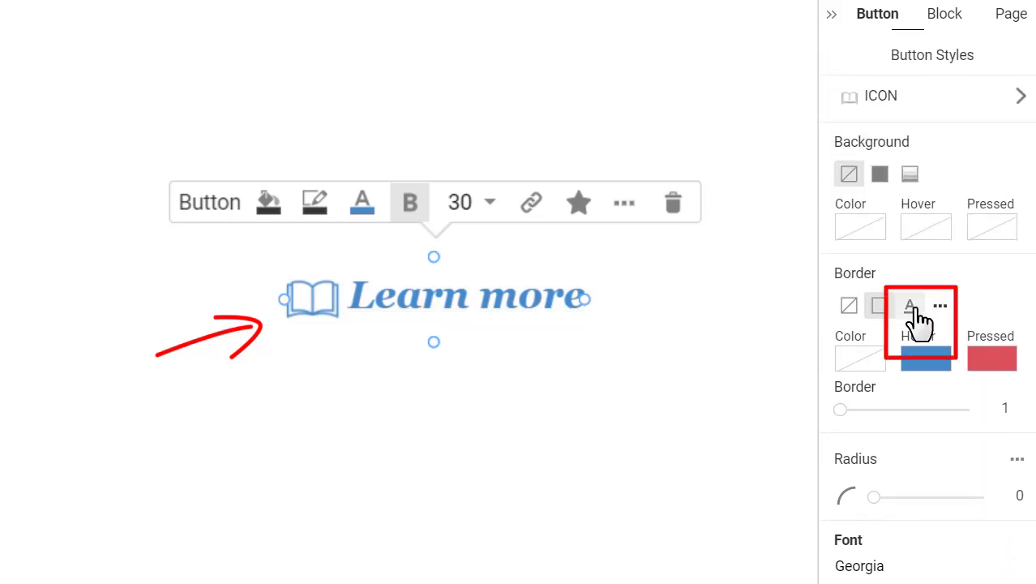
left_click(910, 306)
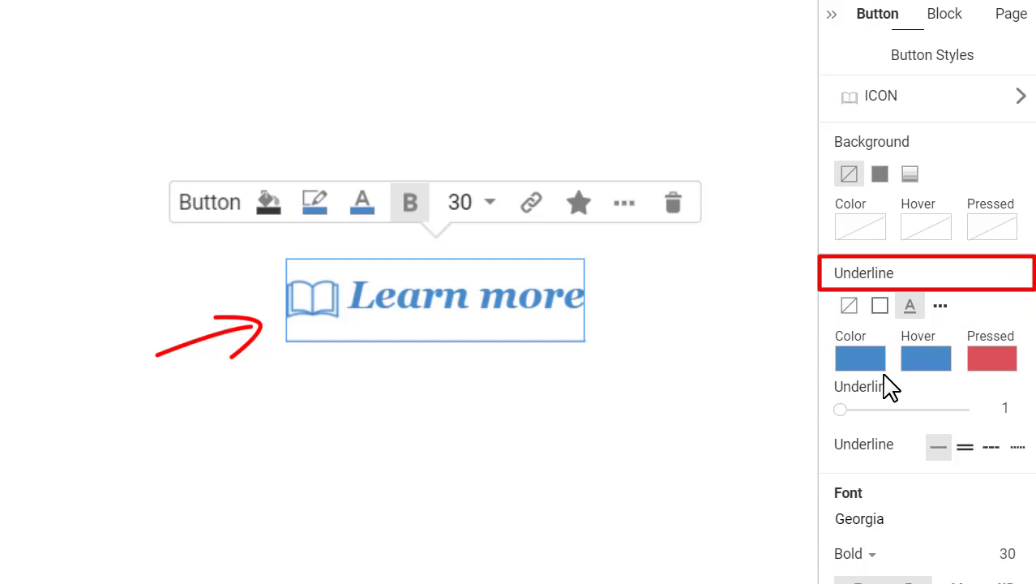
left_click(921, 360)
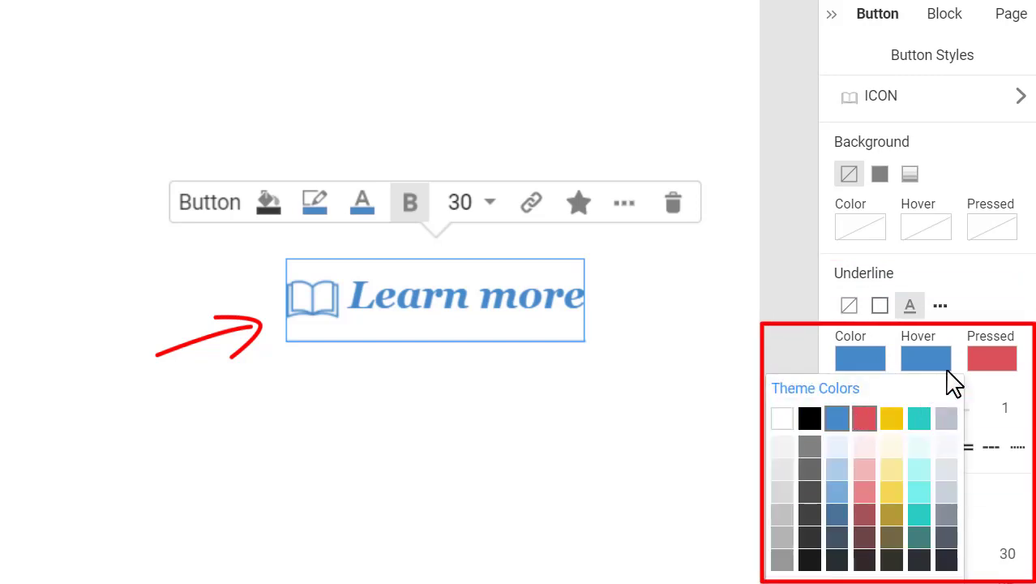
left_click(864, 418)
left_click(984, 359)
left_click(987, 419)
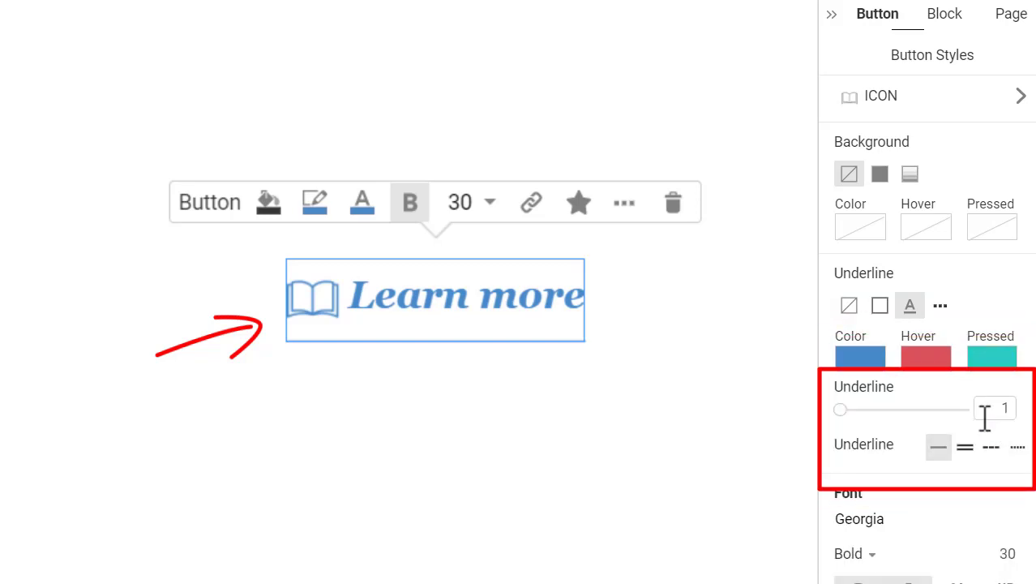
- Set the link's underline thickness to 6 and its line style to dotted
left_click_drag(1014, 409, 998, 416)
type("6")
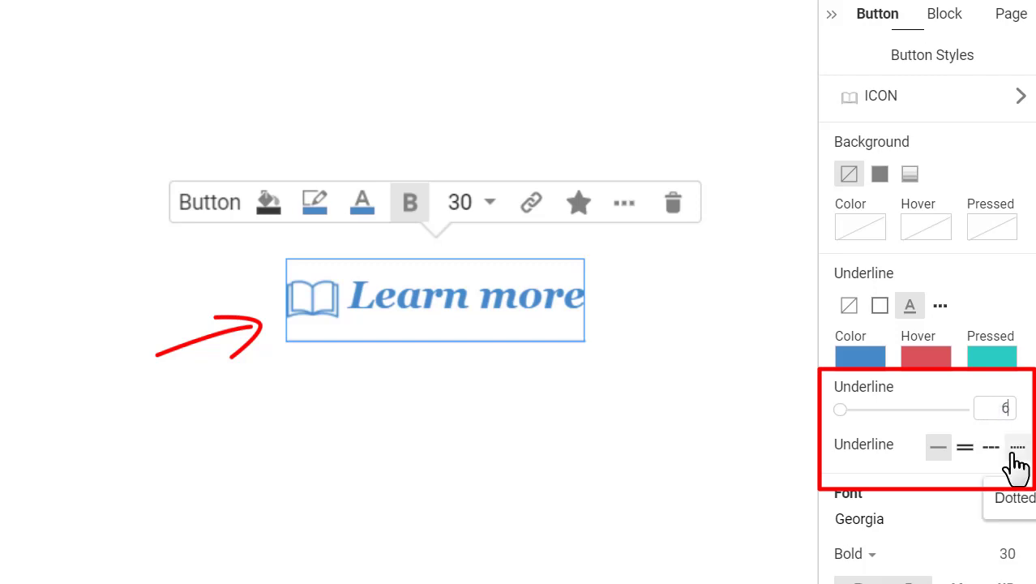
left_click(1016, 451)
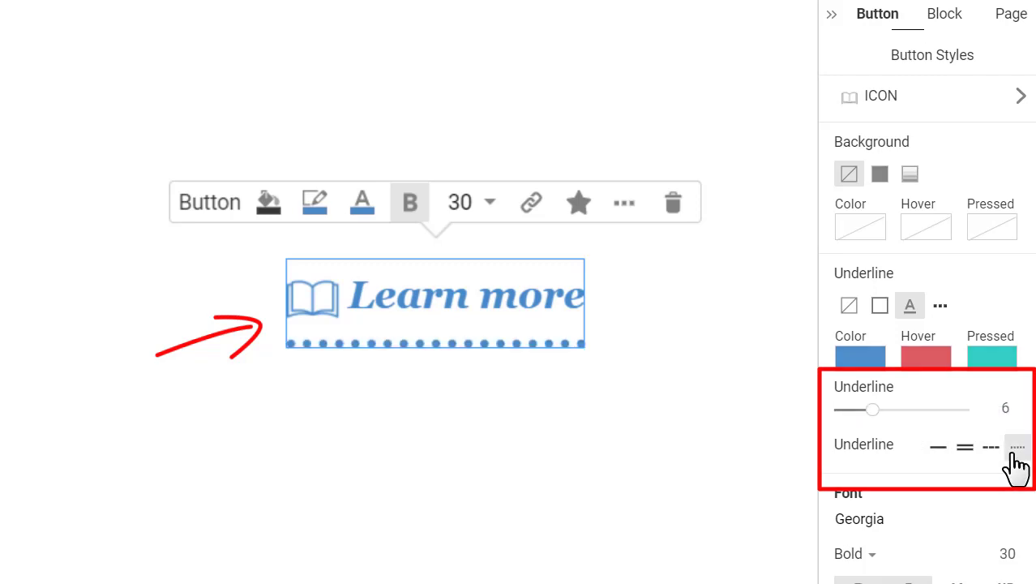